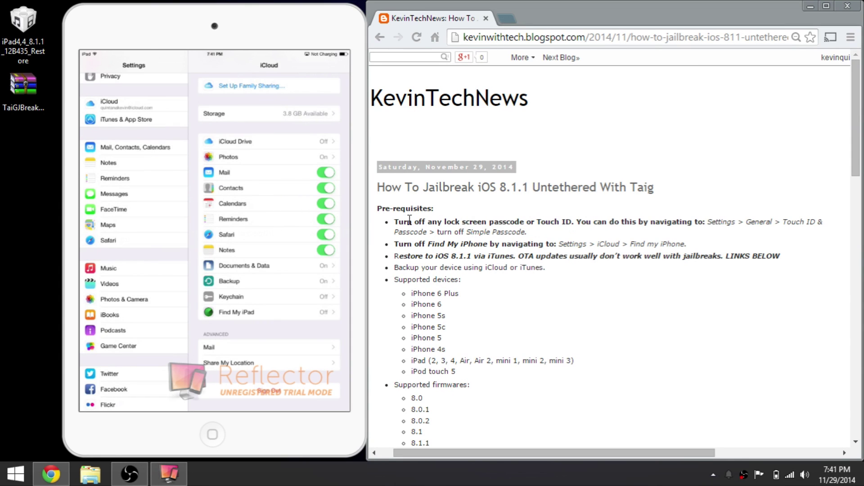
- Highlight the blog's prerequisites on turning off the passcode and the Simple Passcode path
drag(379, 206, 429, 213)
scroll(434, 213, down, 1)
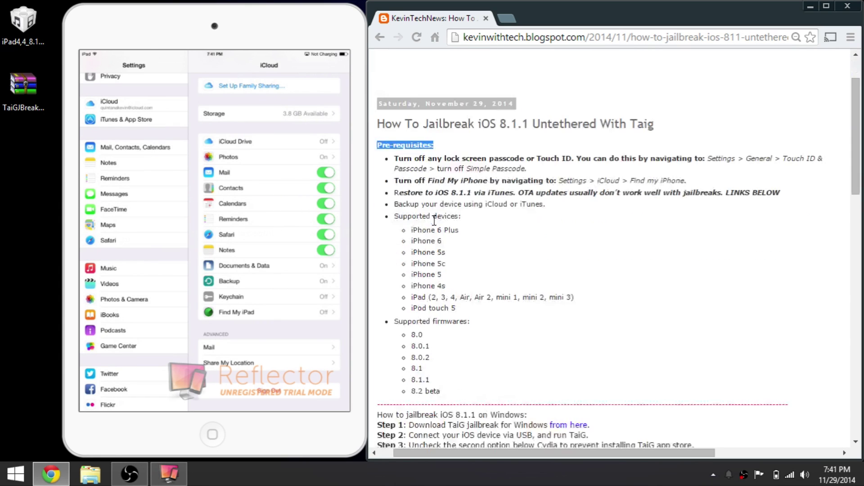
scroll(431, 219, up, 1)
drag(399, 222, 590, 221)
click(623, 233)
drag(708, 221, 775, 230)
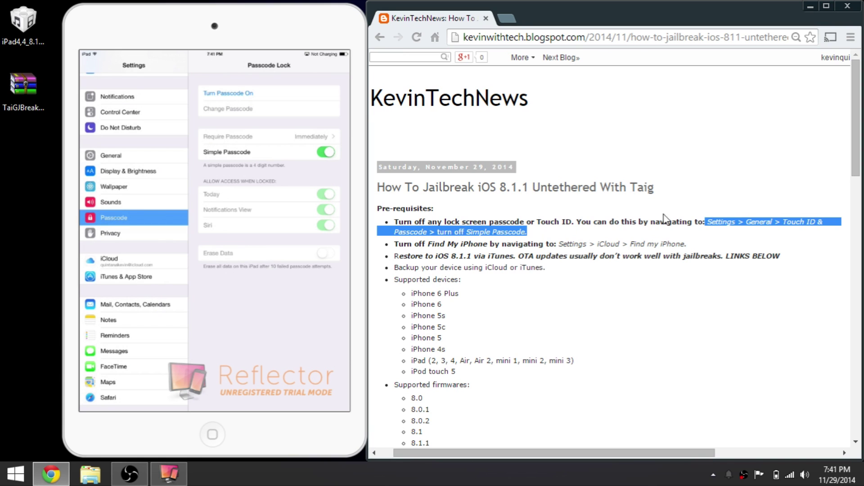
- Highlight the blog's Find My iPhone prerequisite, its Settings > iCloud path, and the iOS 8.1.1 restore step
click(488, 225)
drag(394, 244, 547, 248)
click(560, 266)
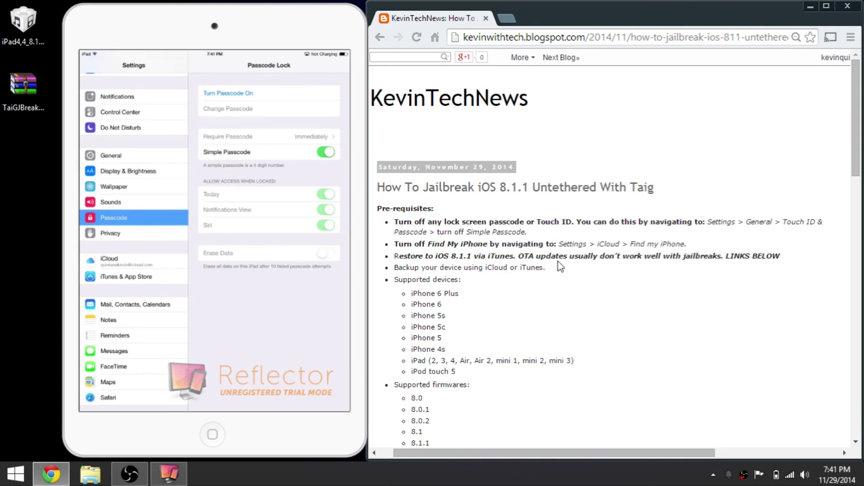
drag(559, 241, 690, 249)
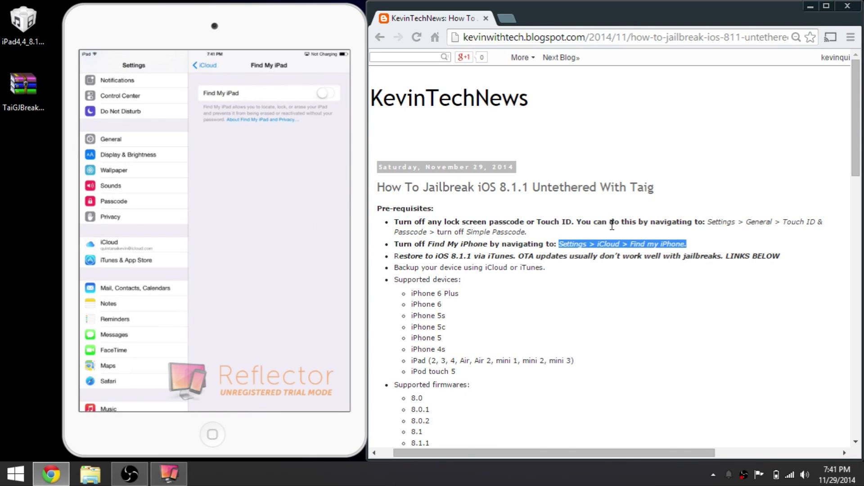
click(458, 255)
drag(395, 259, 783, 260)
- Scroll the blog to the iOS 8.1.1 download links
click(715, 222)
scroll(709, 234, down, 11)
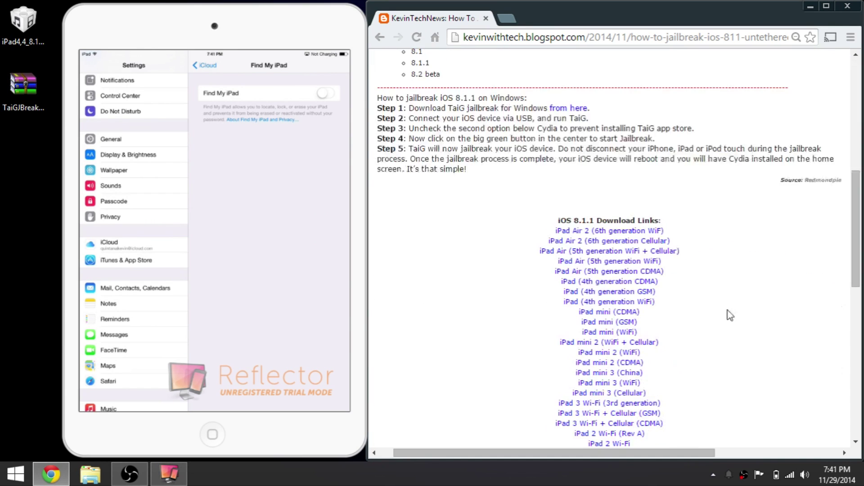
scroll(572, 102, down, 1)
scroll(594, 126, up, 1)
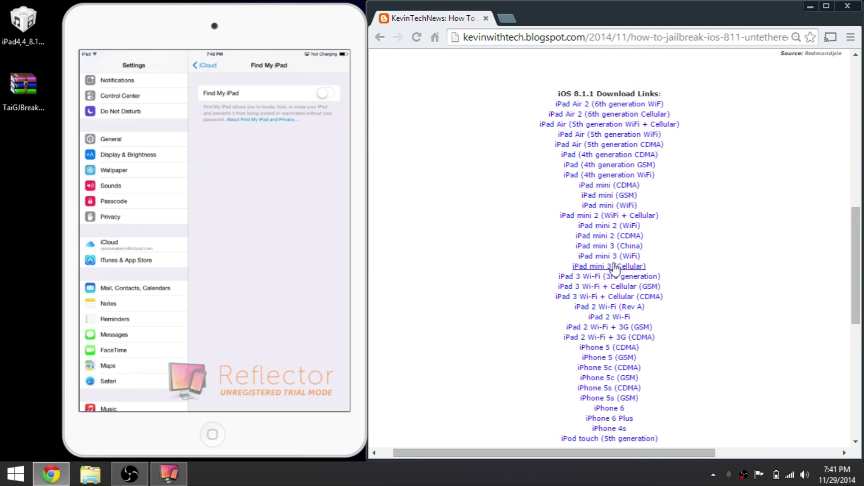
- Start the iPad mini 2 (WiFi) firmware download, cancel it, and select the desktop restore file
click(623, 226)
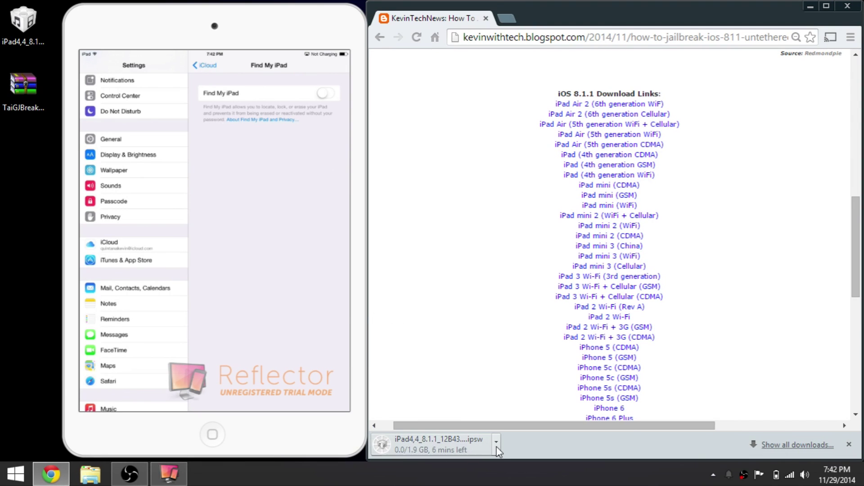
click(496, 442)
click(512, 424)
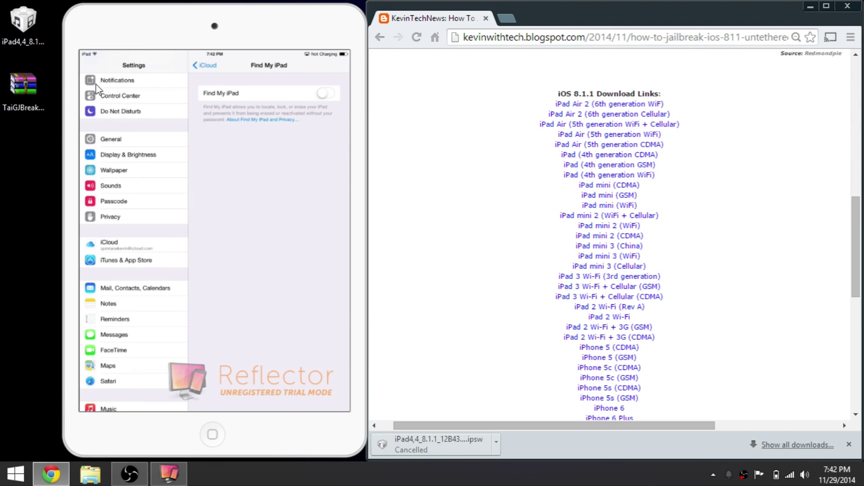
click(18, 48)
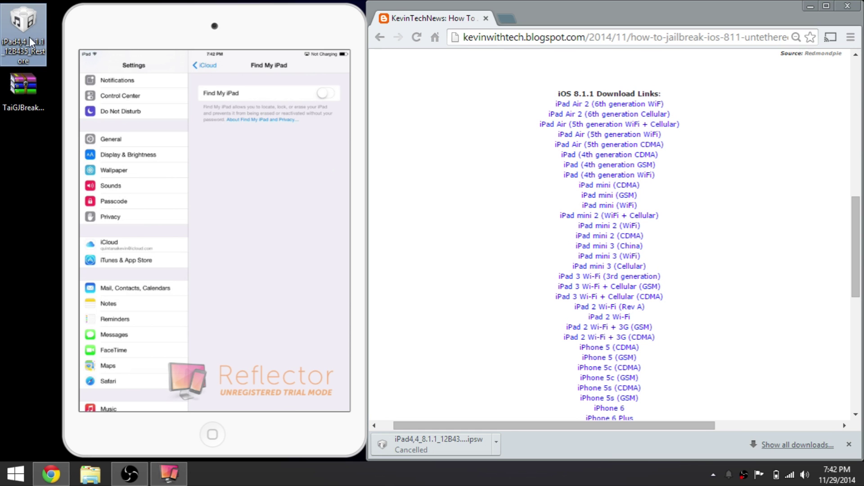
- Launch iTunes, open the connected iPad, and set it up as a new iPad
click(16, 474)
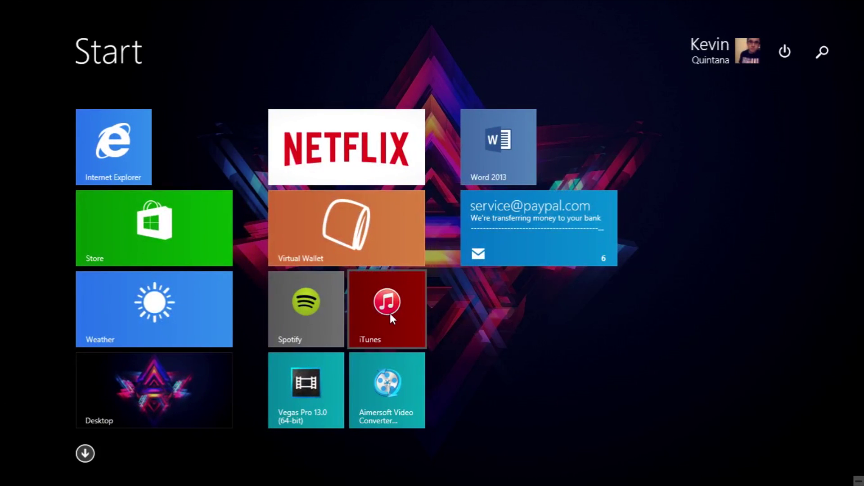
key(super)
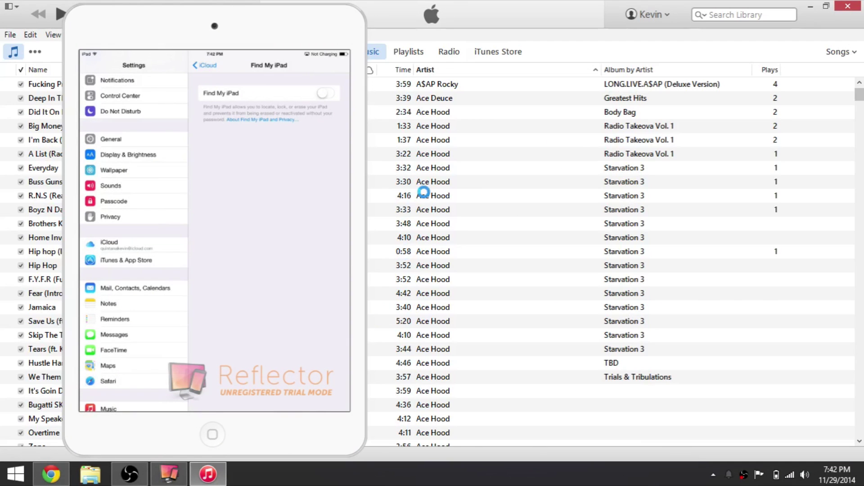
double_click(611, 21)
mouse_move(394, 51)
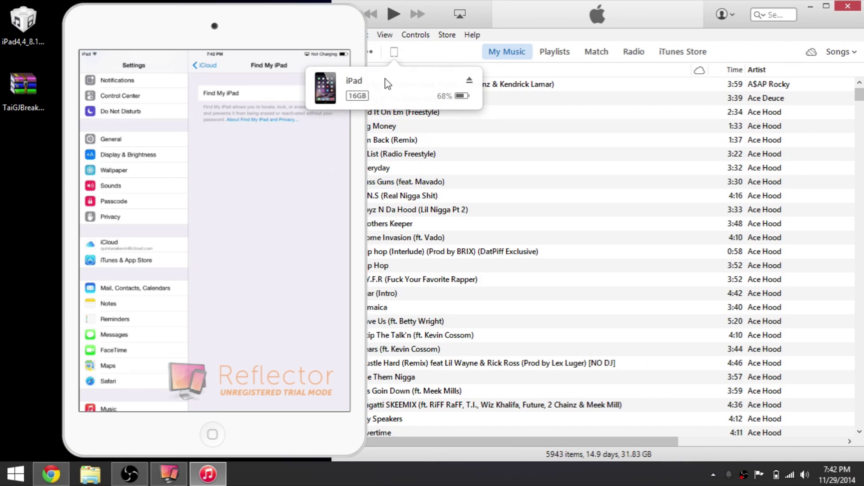
click(375, 98)
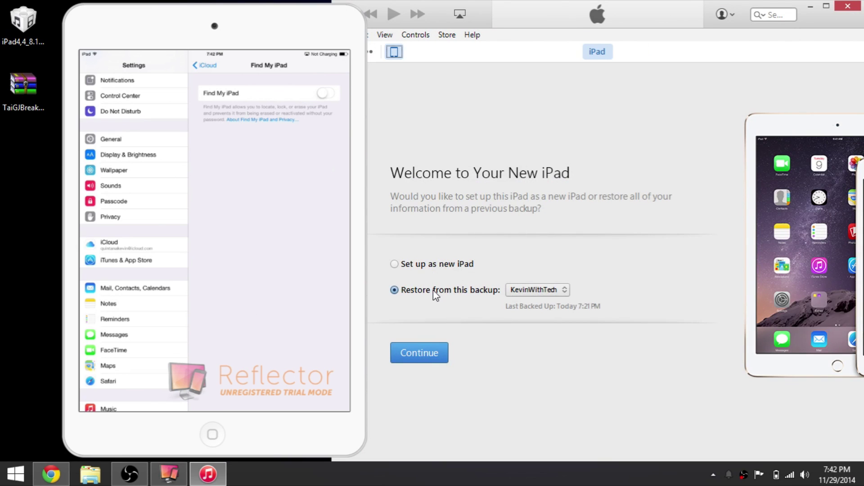
click(426, 266)
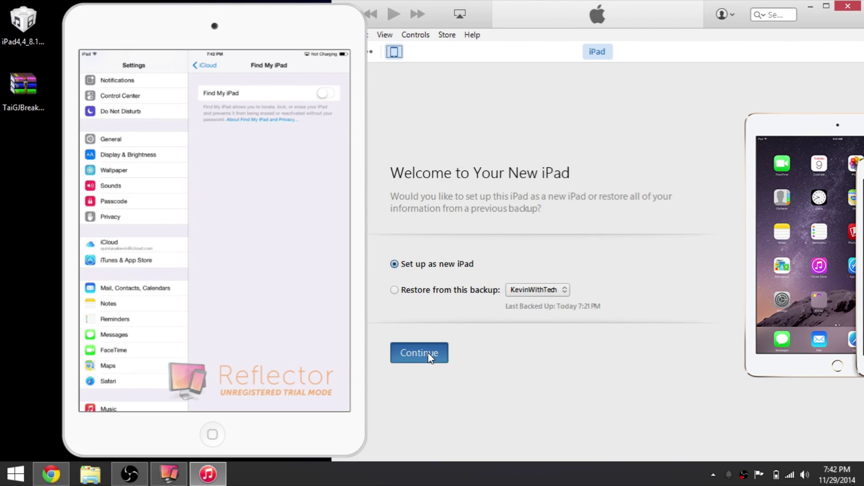
click(429, 357)
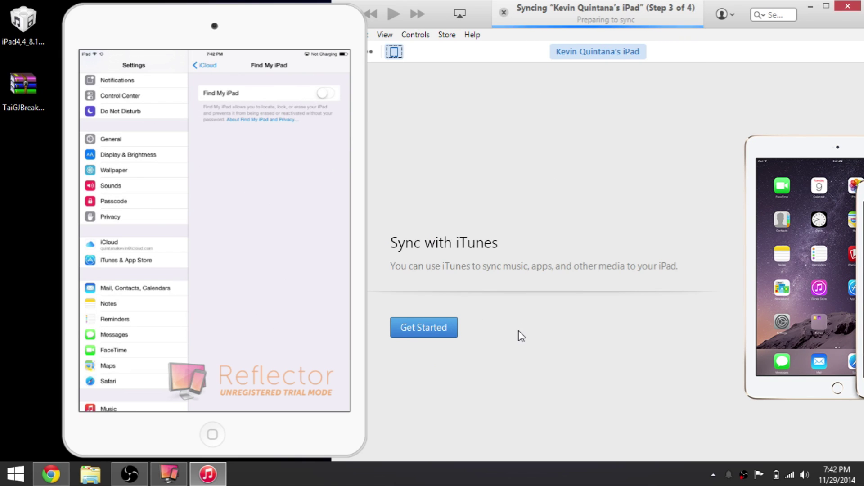
- Continue to the iPad mini 2 summary and arrange iTunes beside Chrome
click(435, 332)
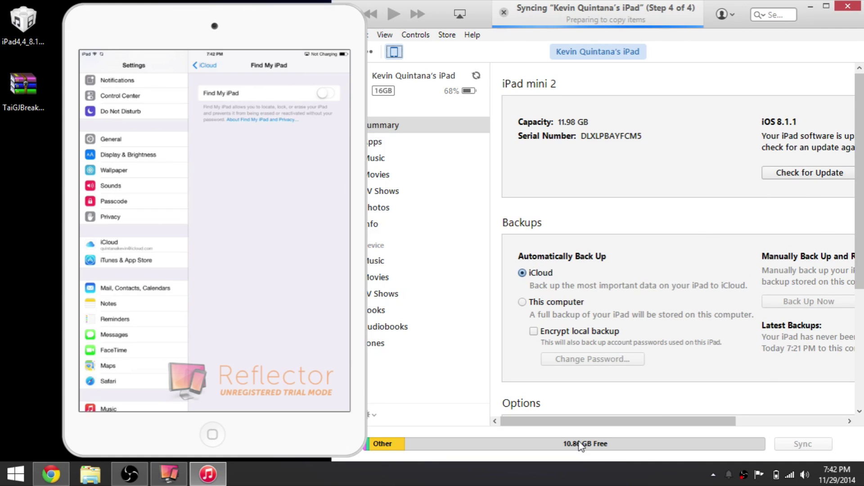
drag(741, 10, 611, 10)
drag(730, 142, 860, 147)
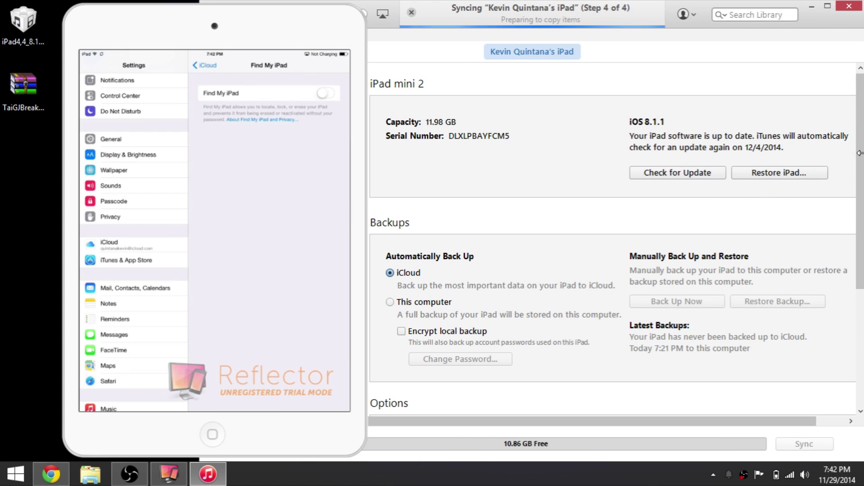
- Choose the desktop iPad4,4_8.1.1_12B435_Restore firmware for a restore, then cancel the confirmation
shift+click(779, 174)
drag(512, 53, 682, 80)
click(462, 163)
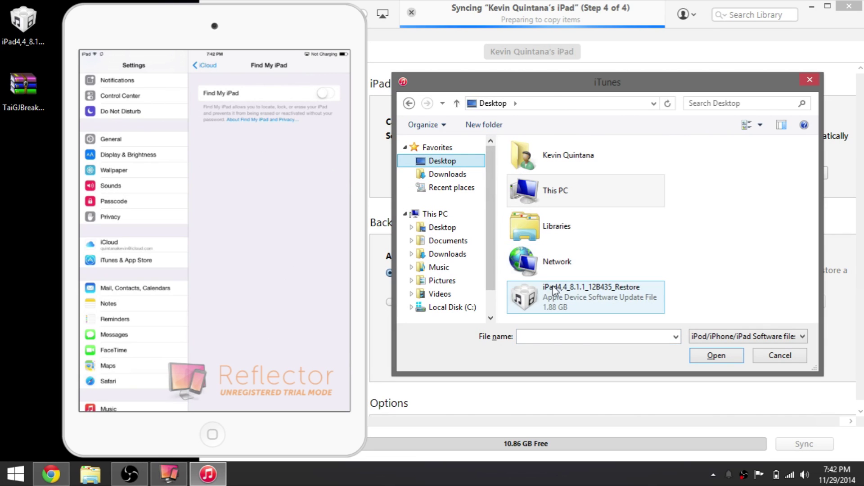
click(557, 307)
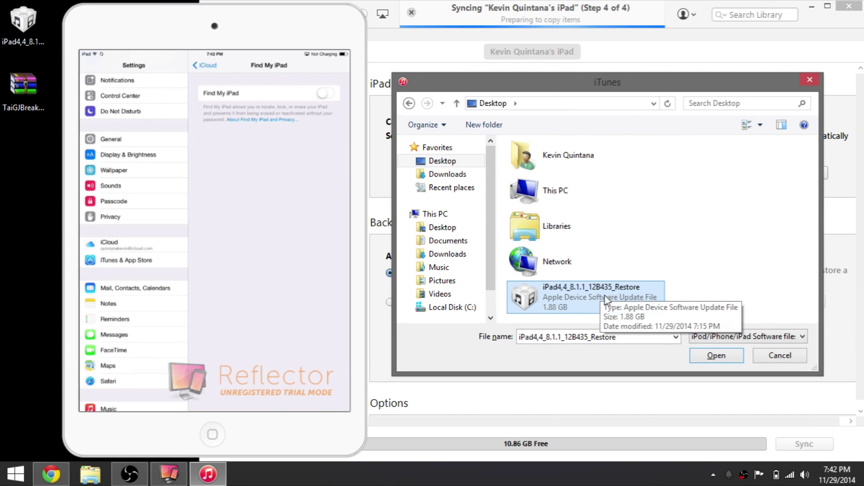
click(715, 356)
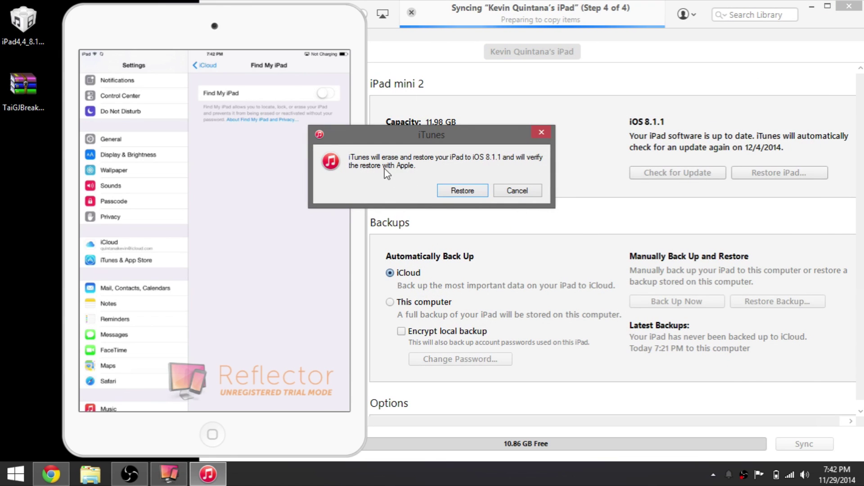
click(522, 192)
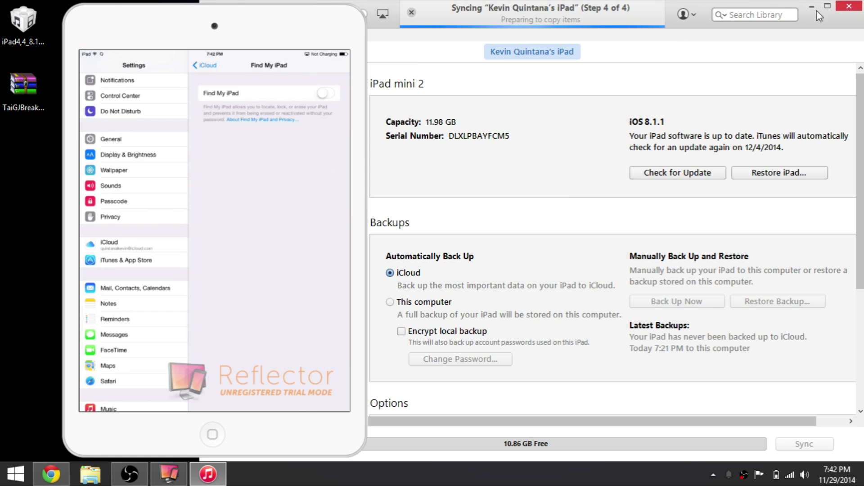
- Bring the jailbreak blog back and scroll past the backup prerequisite to Step 1
click(51, 473)
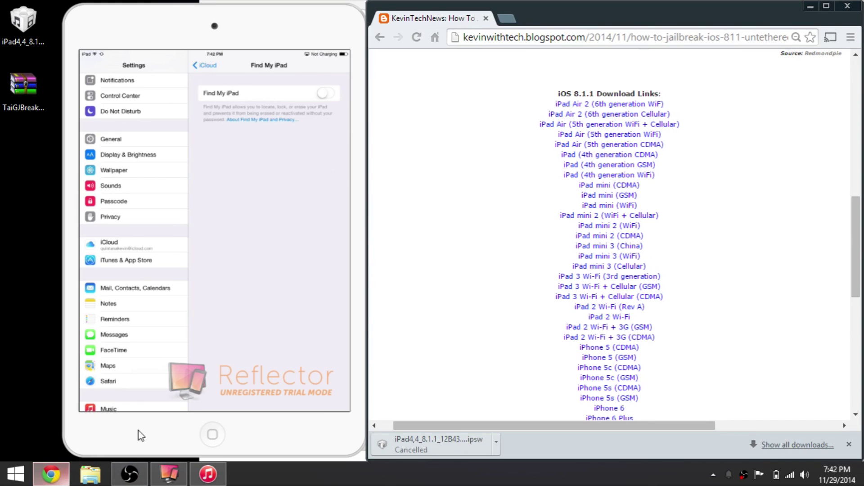
scroll(518, 253, up, 7)
scroll(517, 253, up, 5)
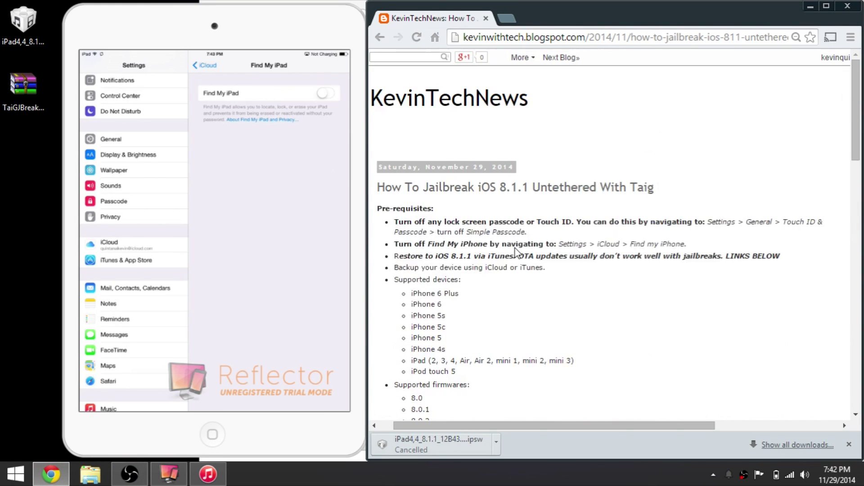
scroll(495, 261, down, 2)
drag(396, 205, 548, 209)
click(548, 209)
scroll(531, 221, down, 3)
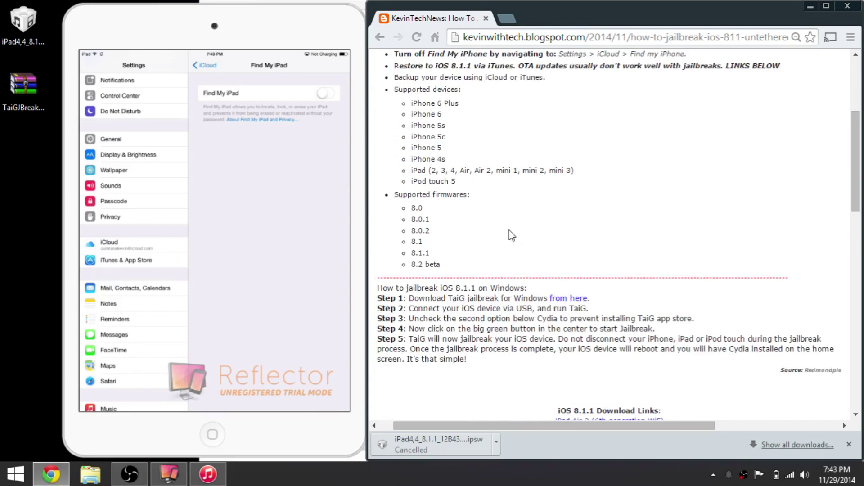
scroll(509, 230, down, 3)
drag(378, 171, 407, 172)
click(410, 172)
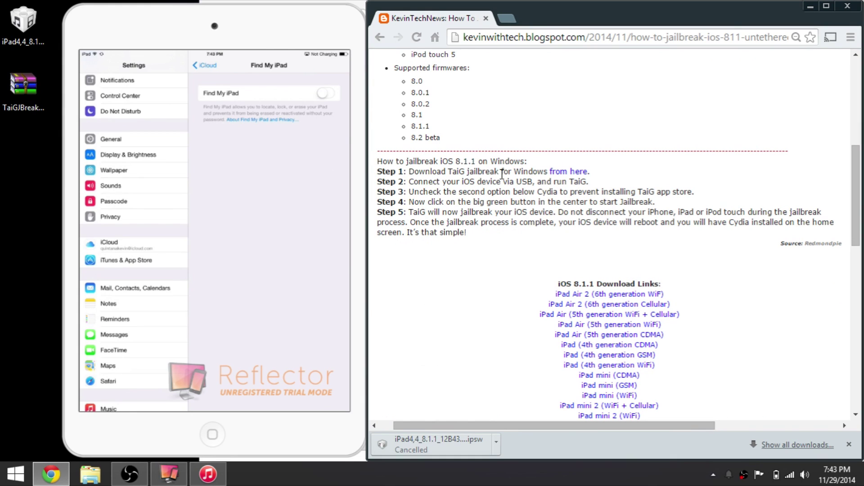
- Open the TaiG for Windows link and start the TaiGJBreak download on MEGA
click(560, 173)
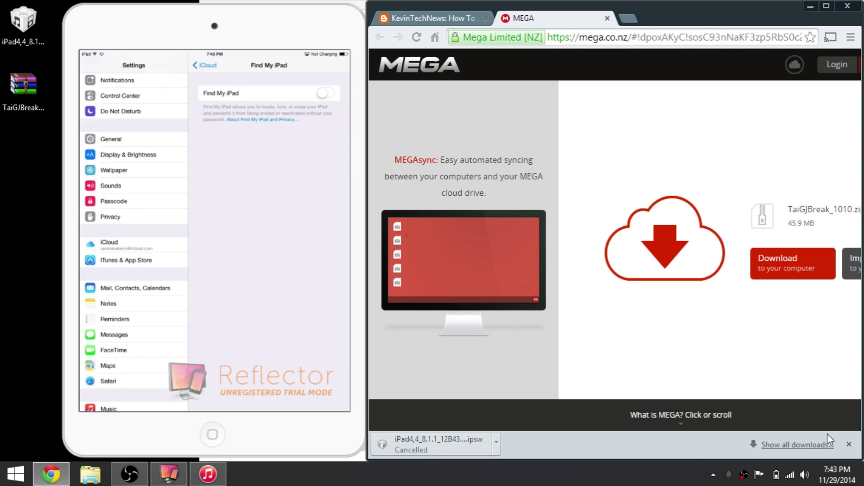
click(849, 445)
click(793, 281)
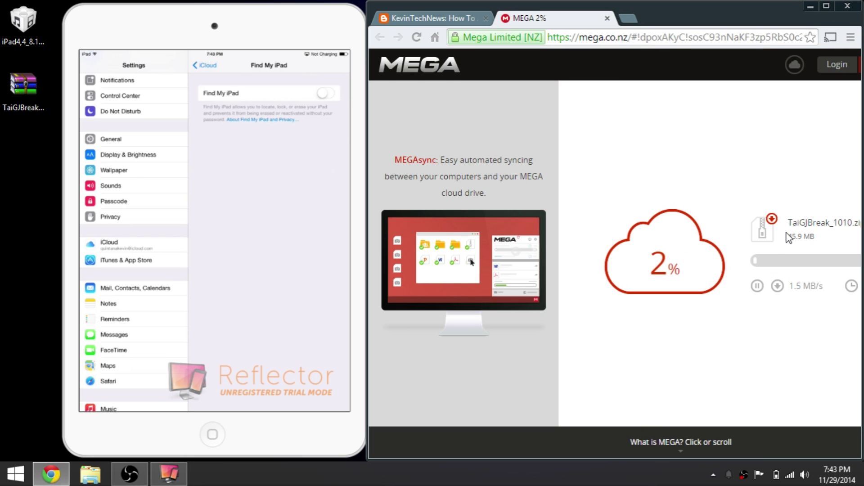
- Pause the TaiGJBreak download, close the MEGA tab, and select the zip on the desktop
click(758, 286)
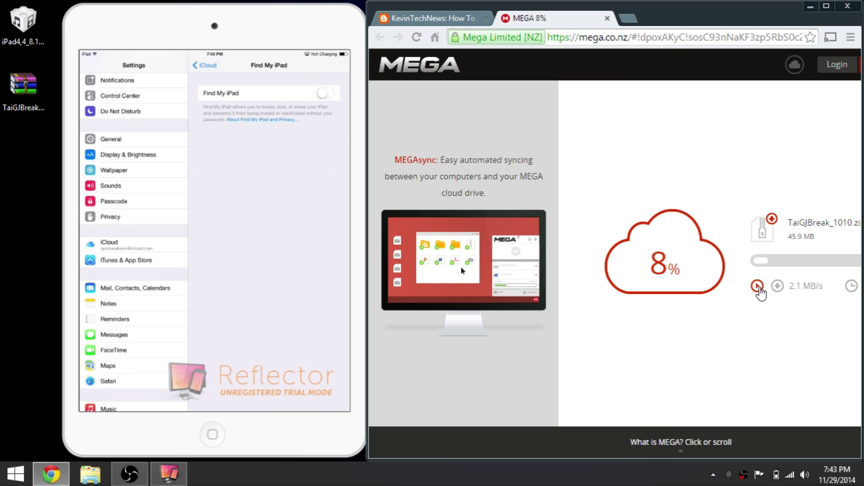
click(607, 18)
click(583, 143)
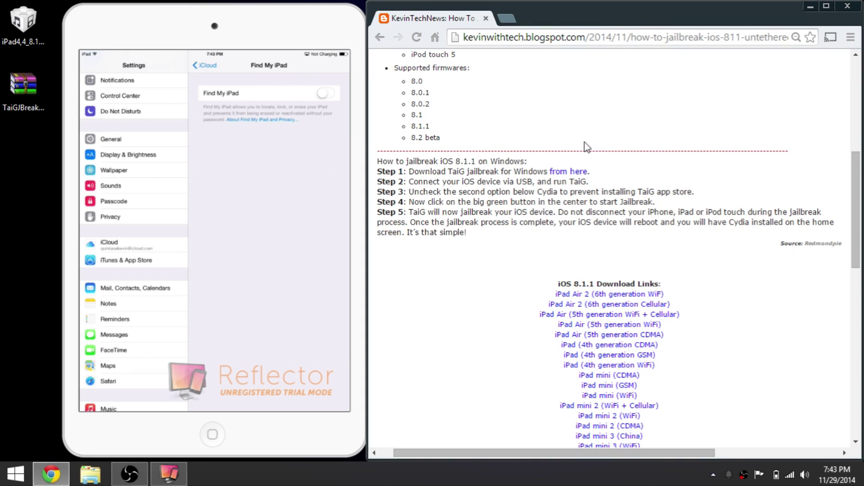
click(23, 93)
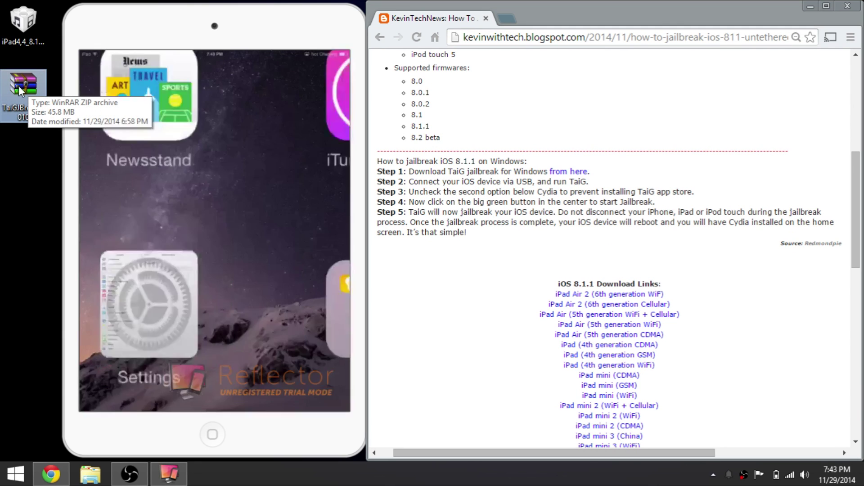
- Extract the TaiGJBreak zip to TaiGJBreak_1010 and run TaiGJBreak_1010 as administrator
right_click(18, 85)
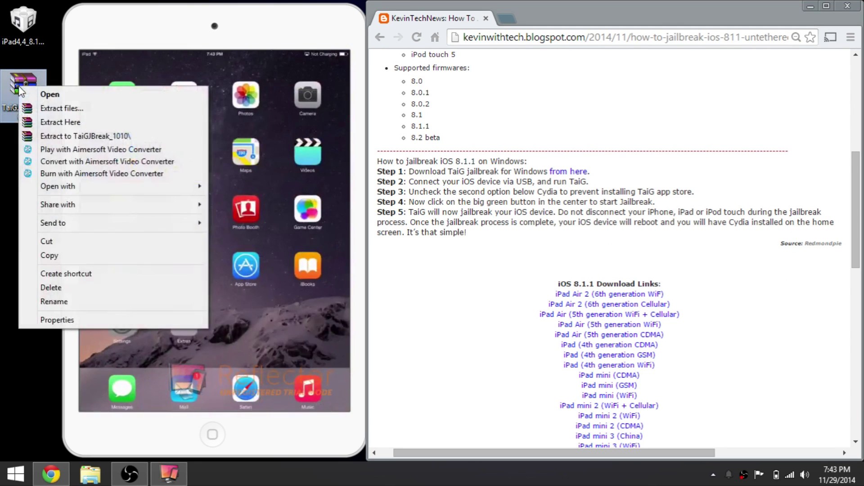
click(56, 136)
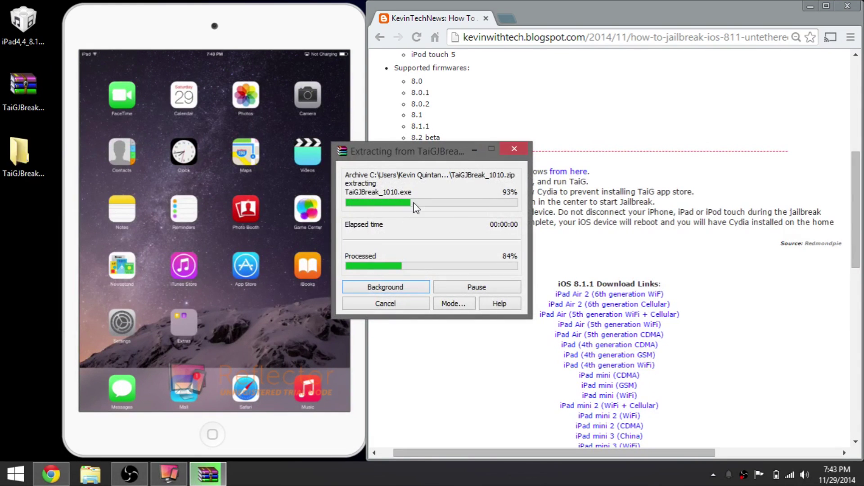
double_click(23, 160)
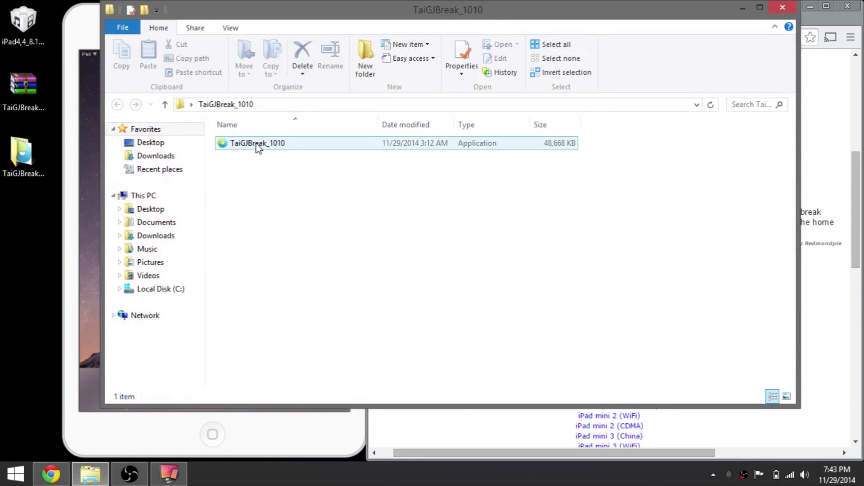
right_click(255, 143)
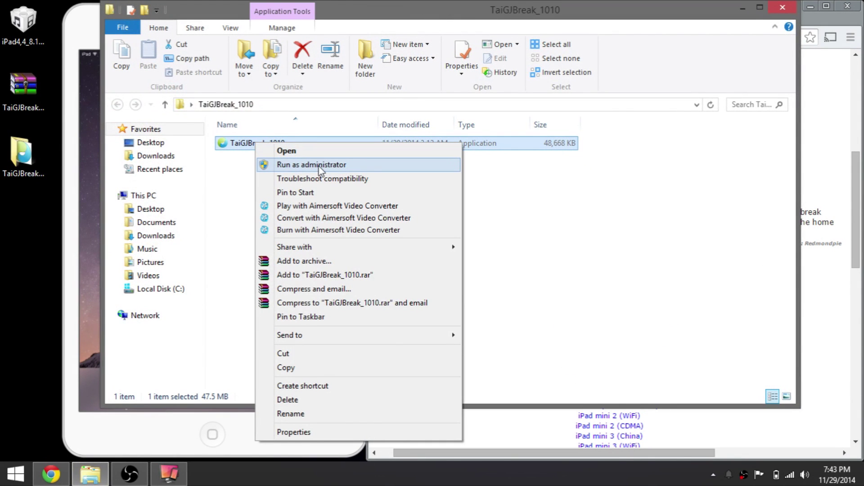
click(333, 165)
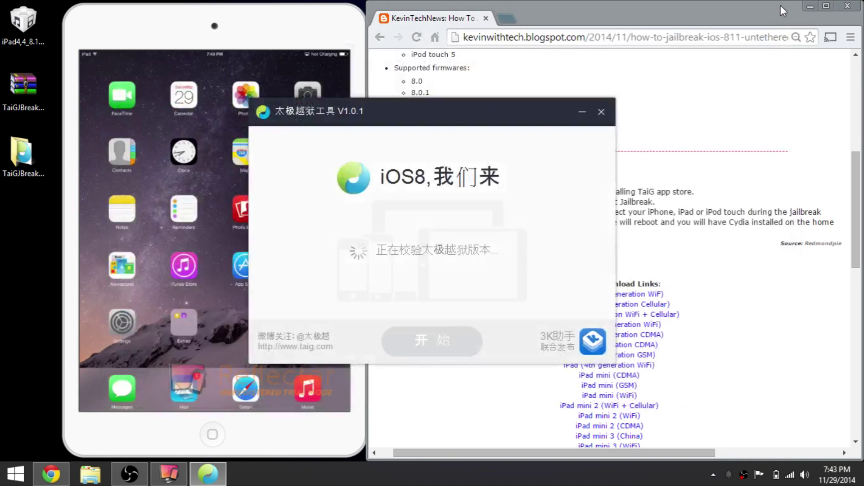
- Move the TaiG window aside and review Steps 2 and 3 of the blog
drag(473, 104, 636, 233)
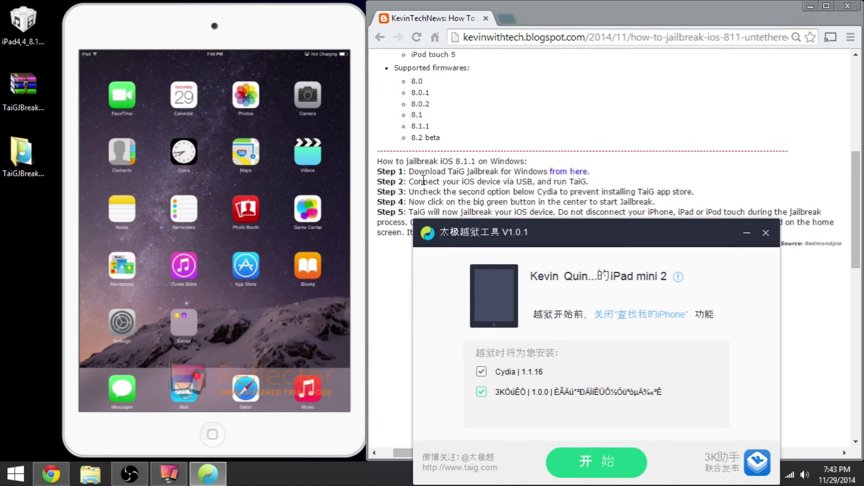
drag(419, 182, 393, 182)
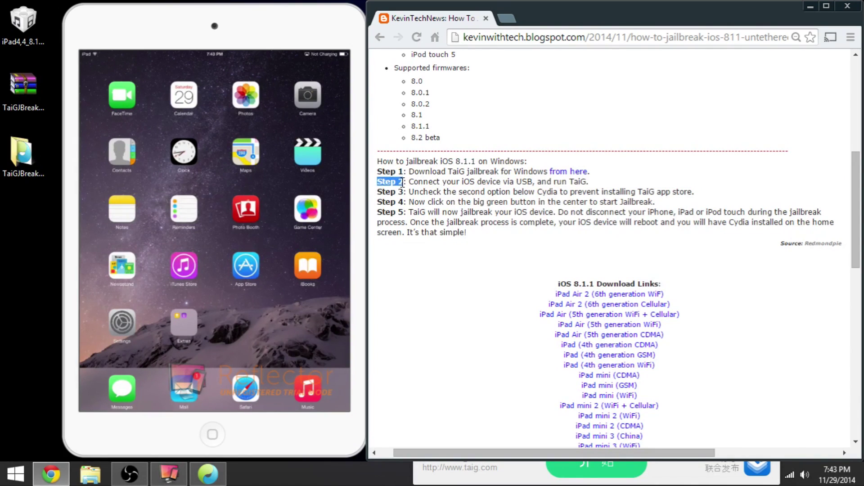
click(395, 192)
drag(386, 192, 682, 192)
click(632, 195)
- Untick the 3K helper option so only Cydia 1.1.16 installs, and close its recommendation panel
click(521, 471)
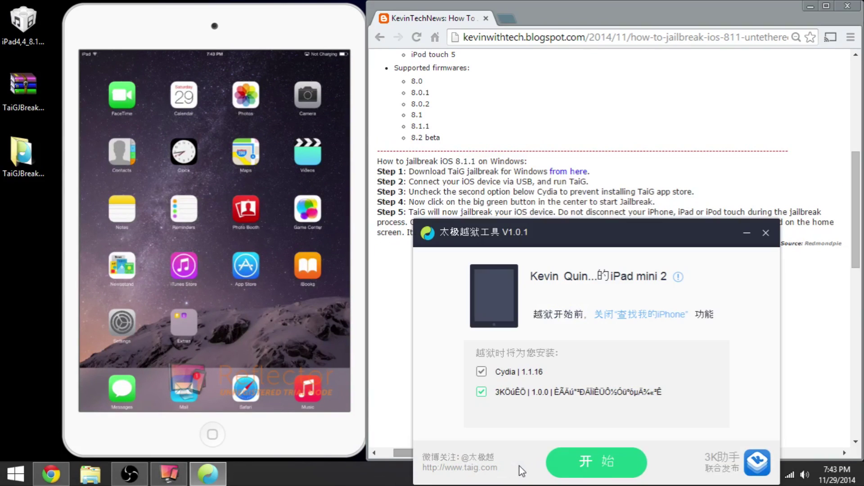
drag(555, 241, 640, 238)
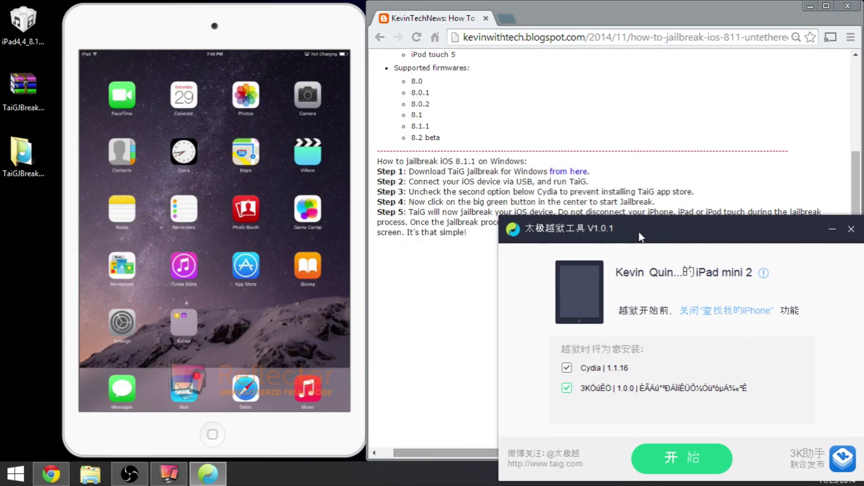
click(567, 389)
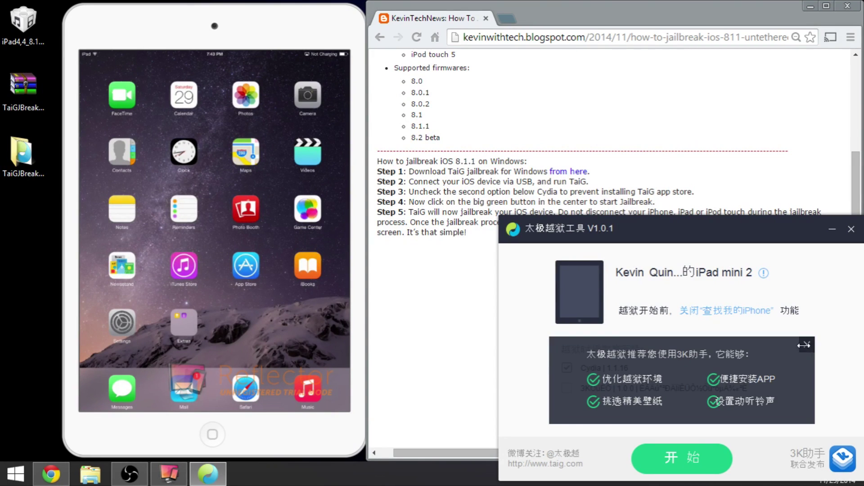
click(807, 345)
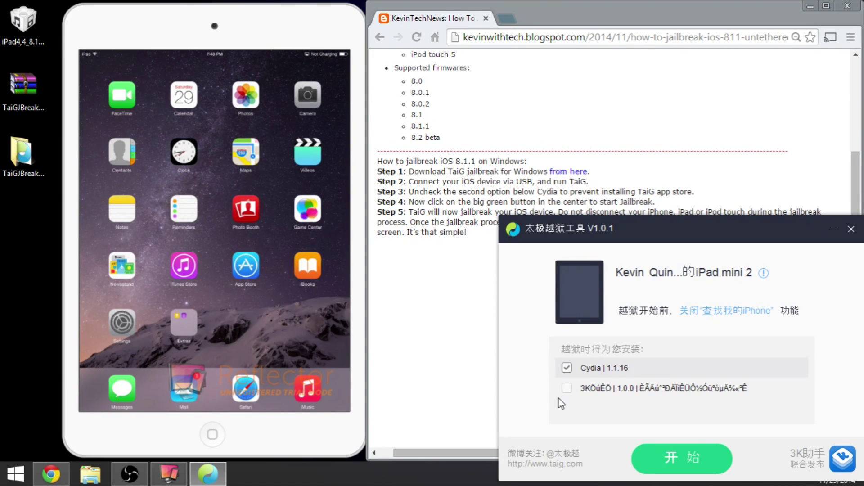
- Review Step 4 of the blog instructions
click(590, 214)
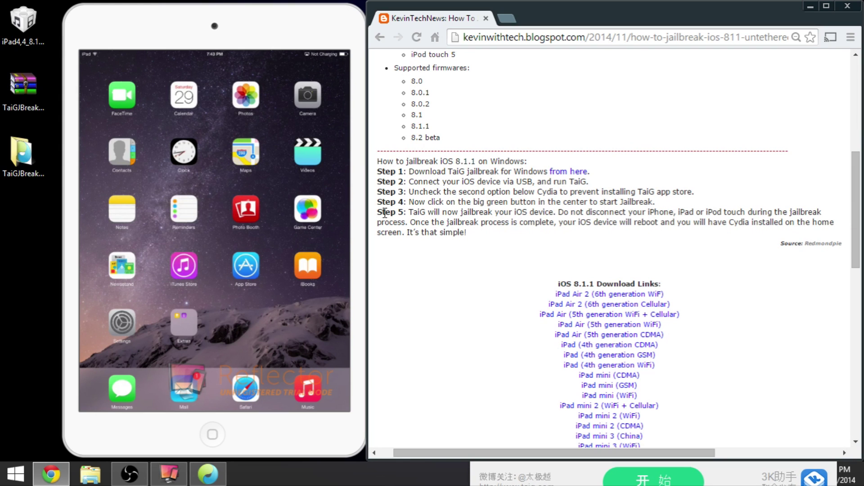
drag(396, 214, 411, 205)
click(411, 205)
- Start the iPad mini 2 jailbreak with the green 开始 button
click(730, 470)
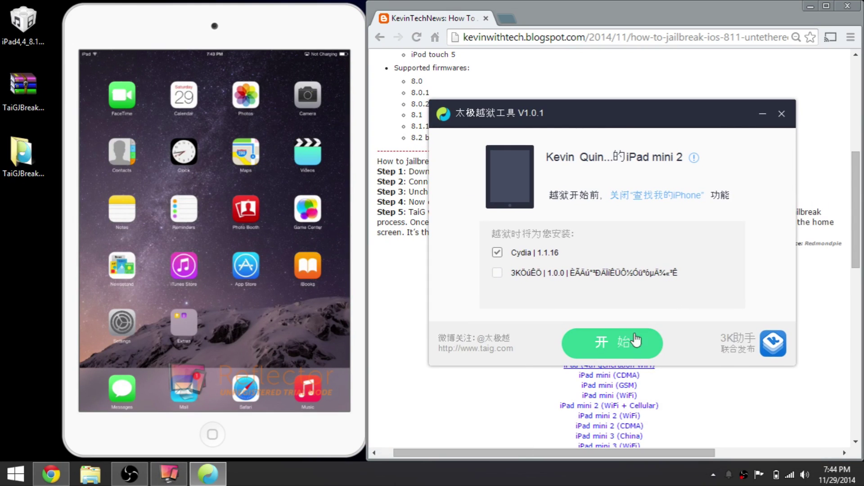
click(615, 345)
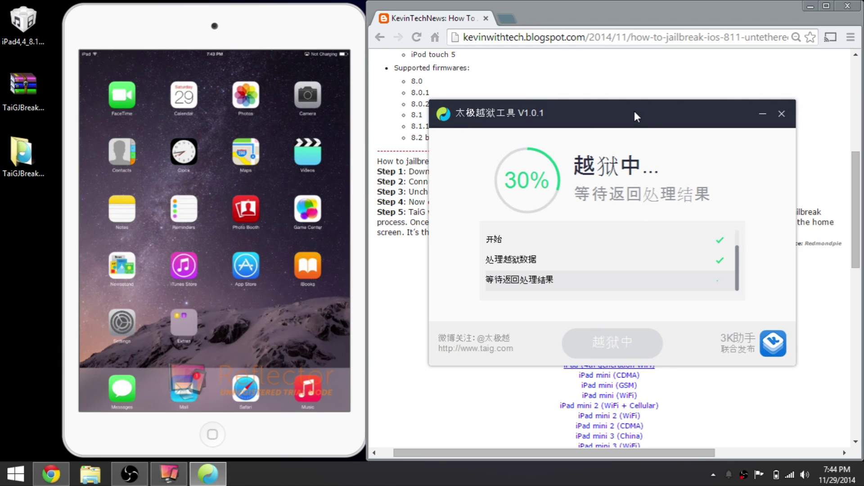
drag(635, 115, 689, 242)
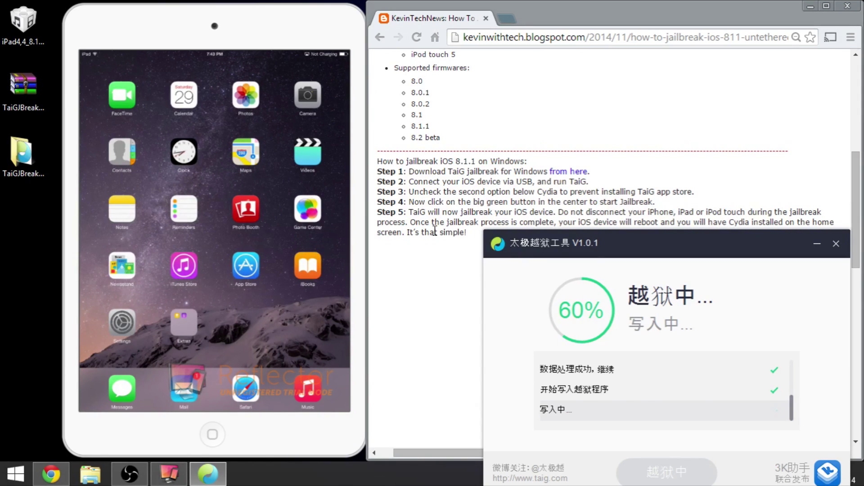
- Review the end of blog Step 5, then minimize Chrome to watch the progress
drag(380, 232, 472, 234)
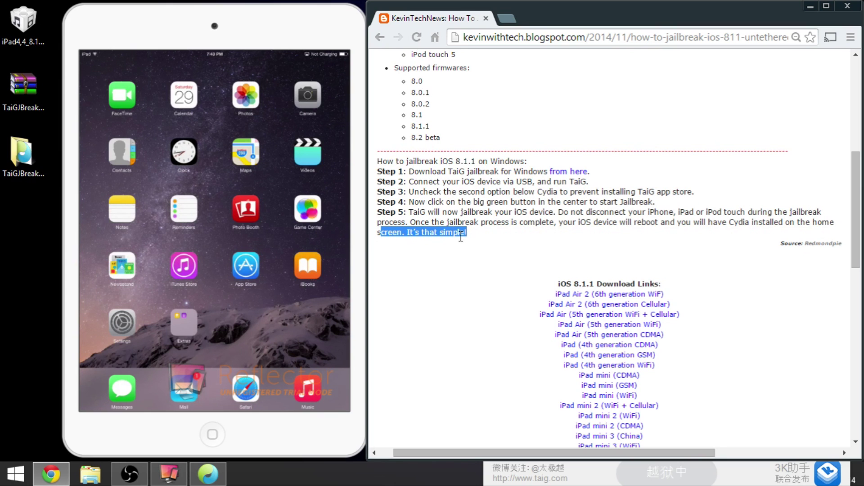
click(462, 236)
scroll(491, 278, down, 7)
scroll(519, 332, down, 1)
scroll(519, 332, up, 10)
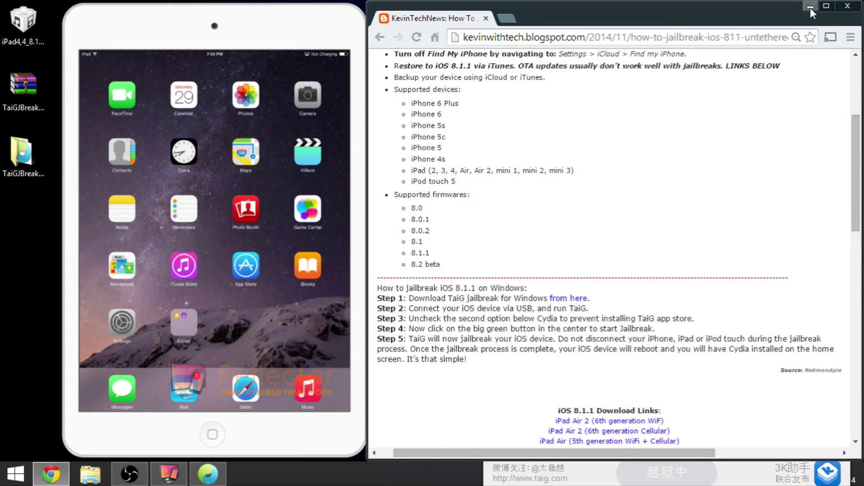
click(810, 7)
- Keep the TaiG progress window in view while the jailbreak reaches 99%, reboots, and shows 越狱成功
drag(689, 250, 602, 89)
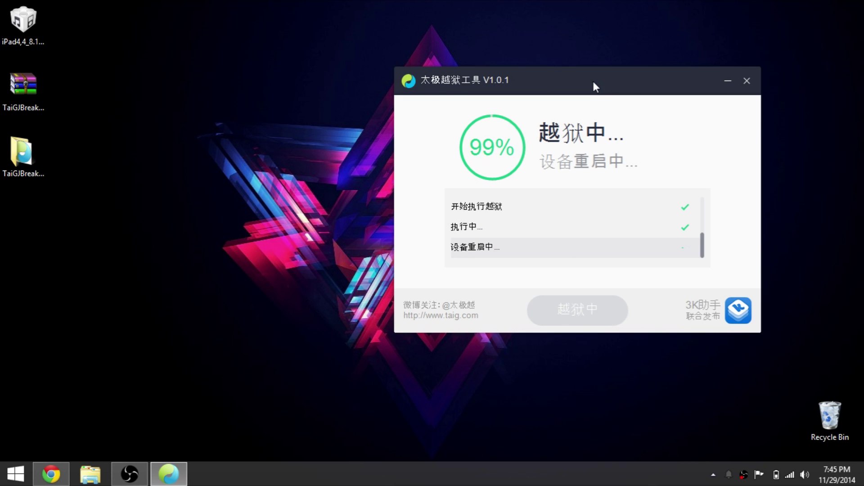
drag(594, 81, 457, 112)
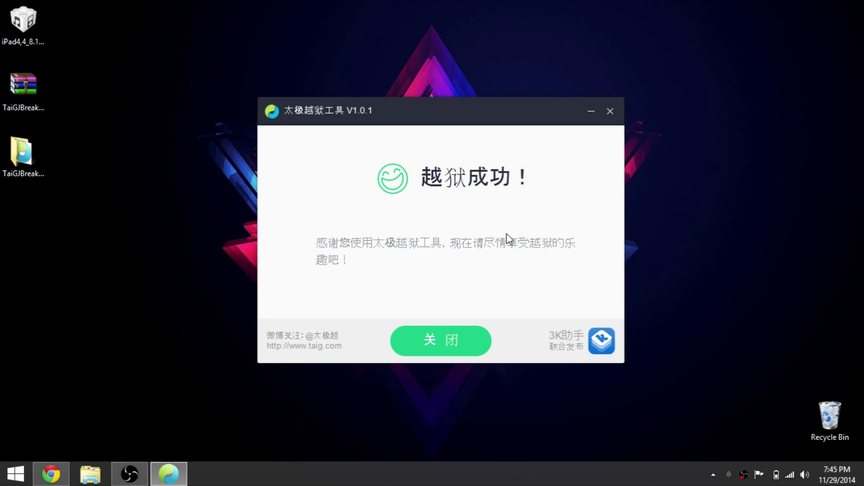
- Move the TaiG success message to the upper right and the iPad mirror window beside it
drag(444, 110, 640, 84)
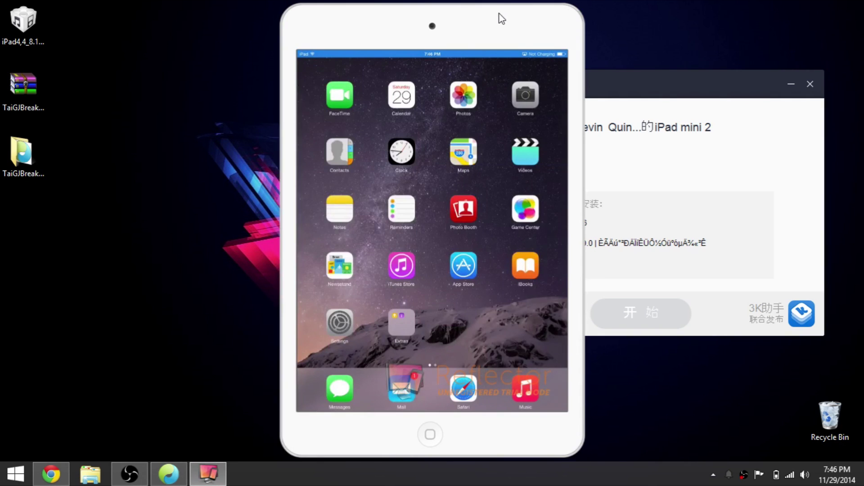
drag(501, 19, 273, 16)
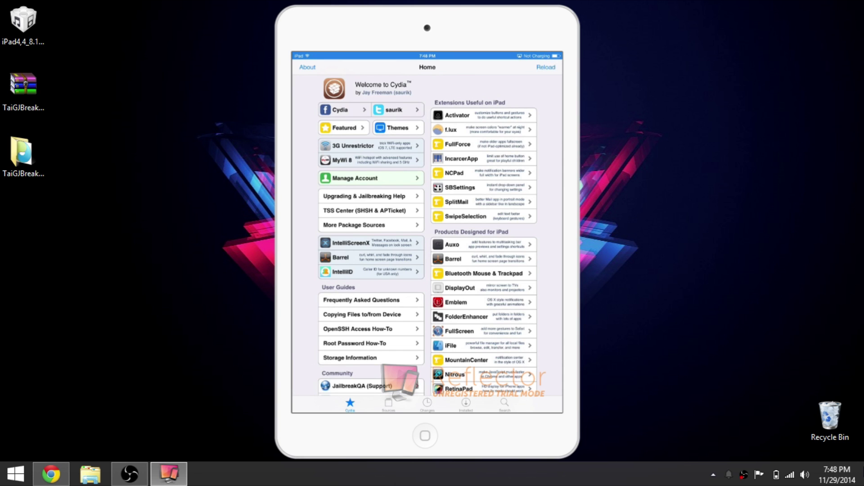
- Scroll Cydia's Home page to confirm iPad4,4 on iOS 8.1.1 with Cydia 1.1.16
scroll(428, 234, down, 3)
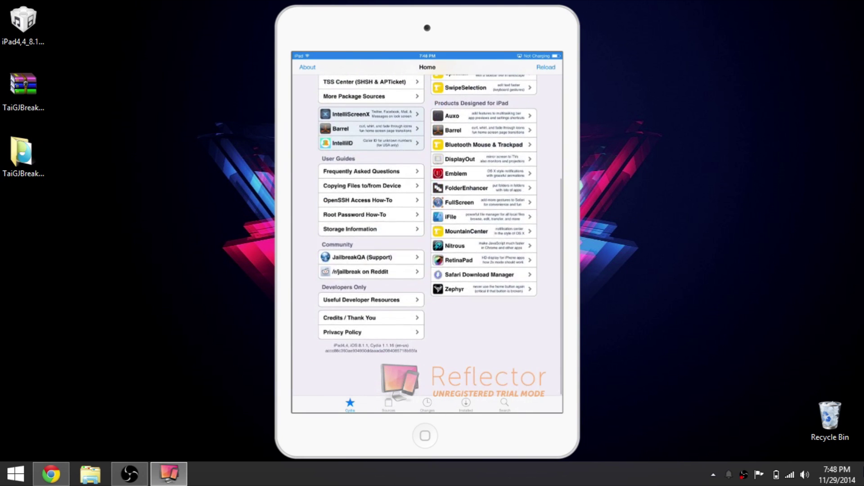